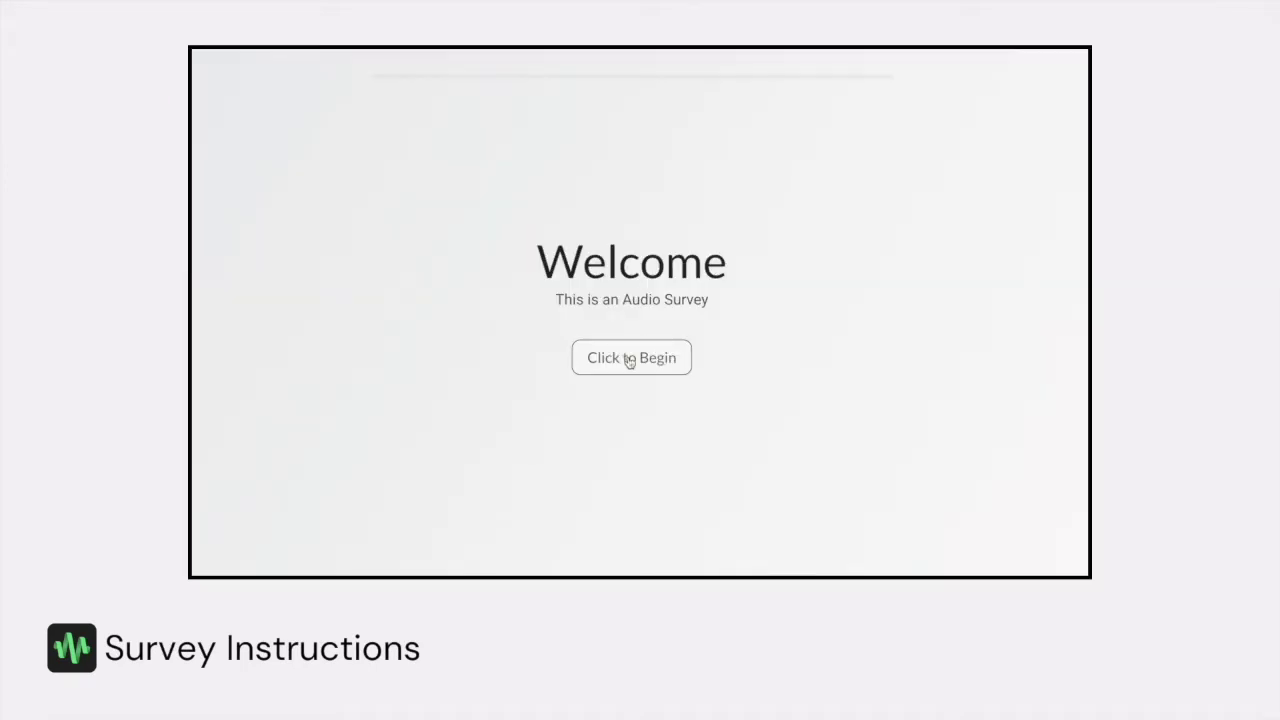
Include a microphone check in the survey and try out its recording in the respondent view
{"action": "left_click", "coordinate": [629, 361]}
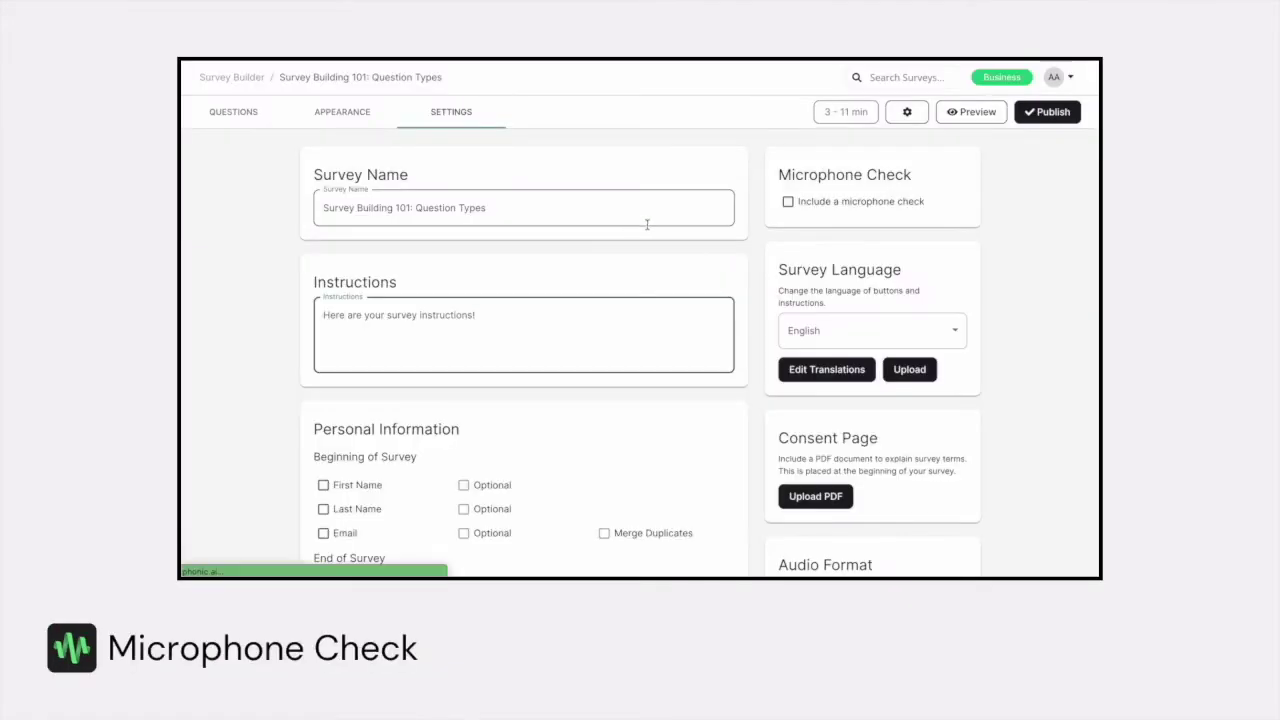
{"action": "left_click", "coordinate": [788, 203]}
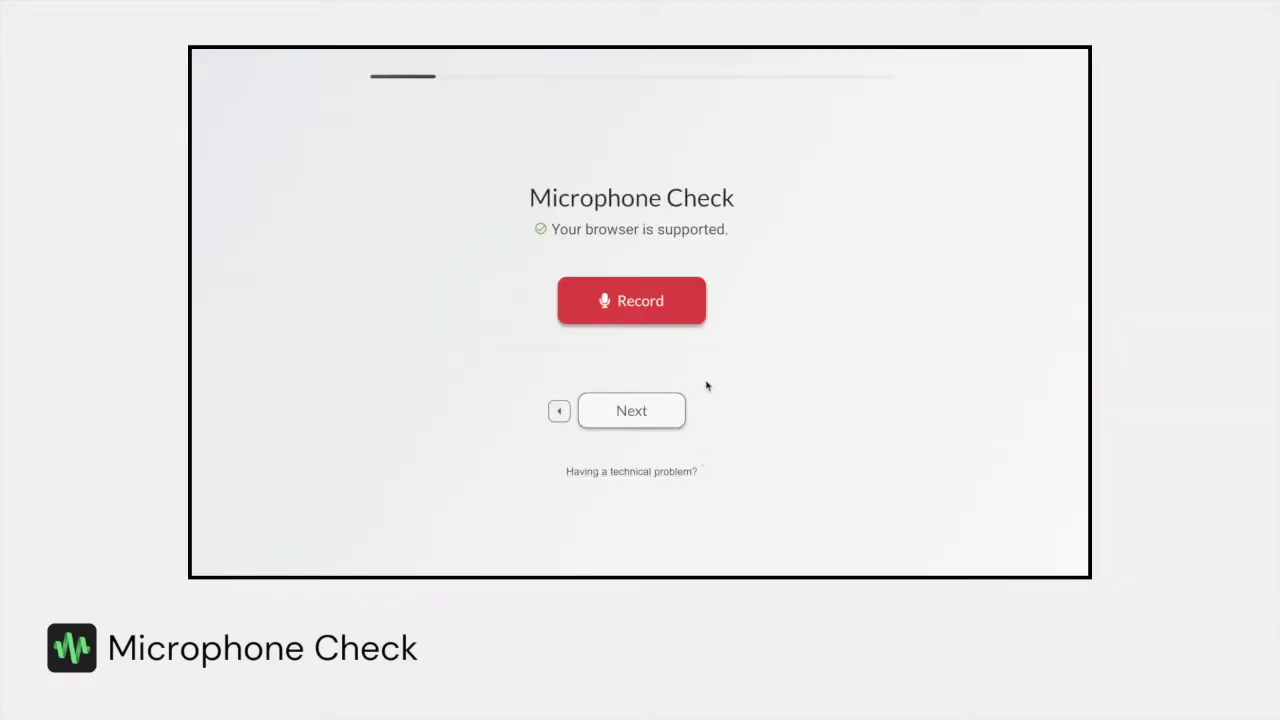
{"action": "left_click", "coordinate": [673, 312]}
{"action": "left_click", "coordinate": [673, 312]}
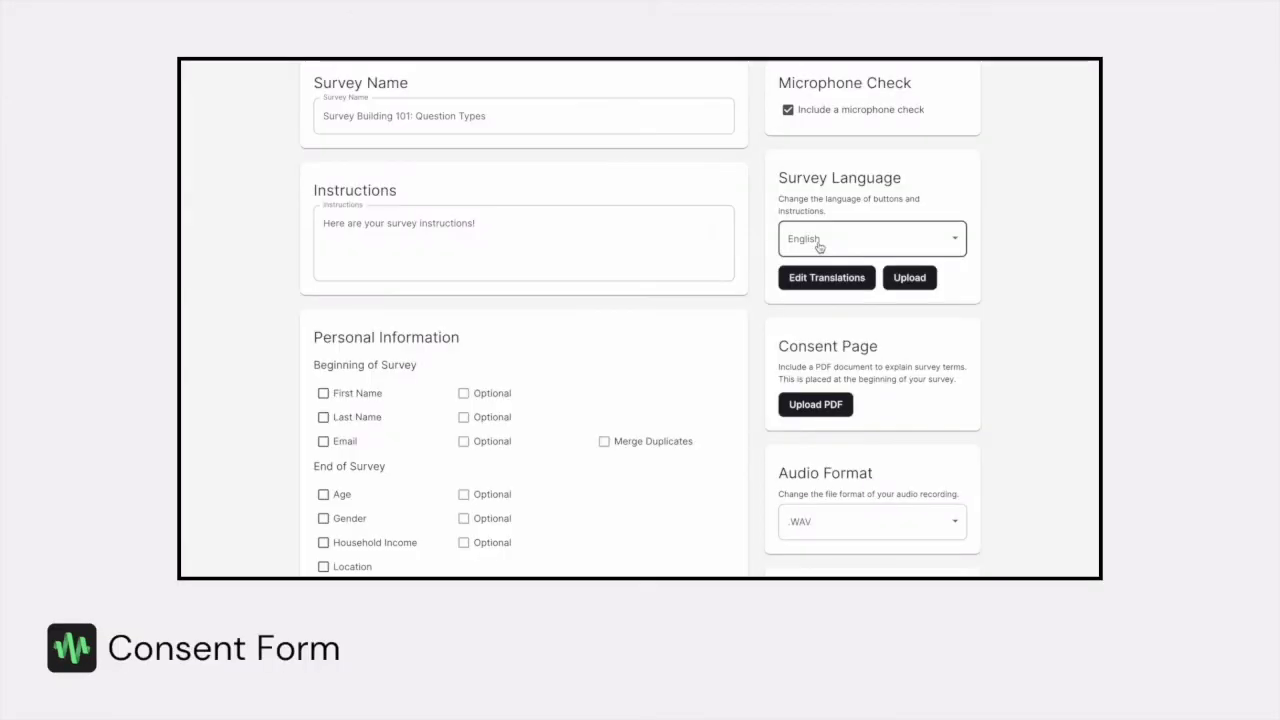
Upload Mock Consent Form_ Customer Perceptions.pdf as the survey's consent document and read through it on the respondent's consent page
{"action": "scroll", "coordinate": [818, 246], "scroll_direction": "down", "scroll_amount": 2}
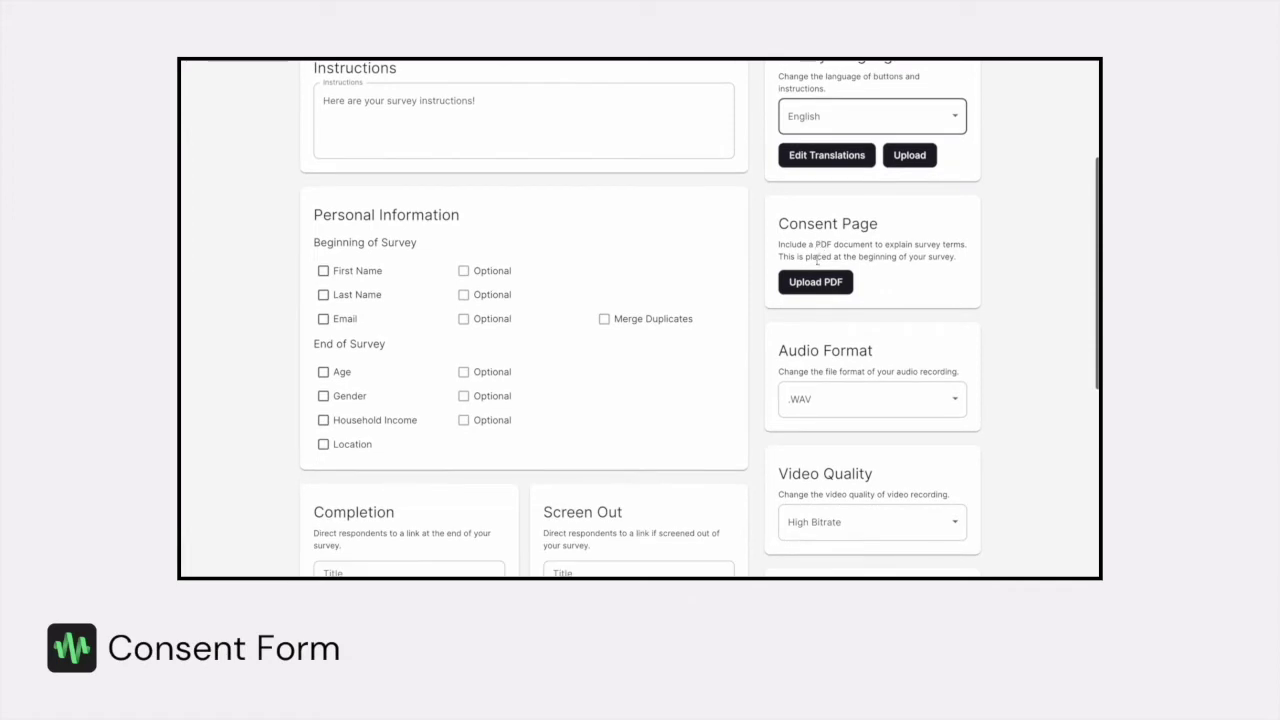
{"action": "left_click", "coordinate": [818, 281]}
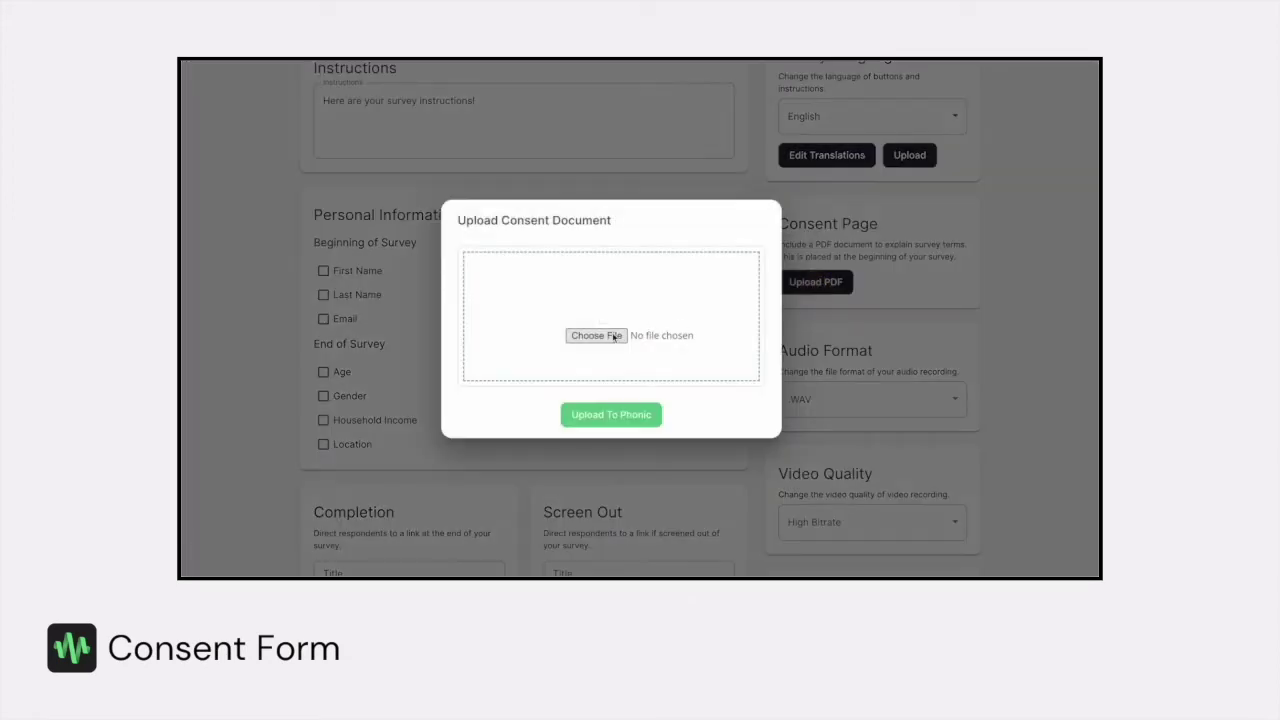
{"action": "left_click", "coordinate": [614, 336]}
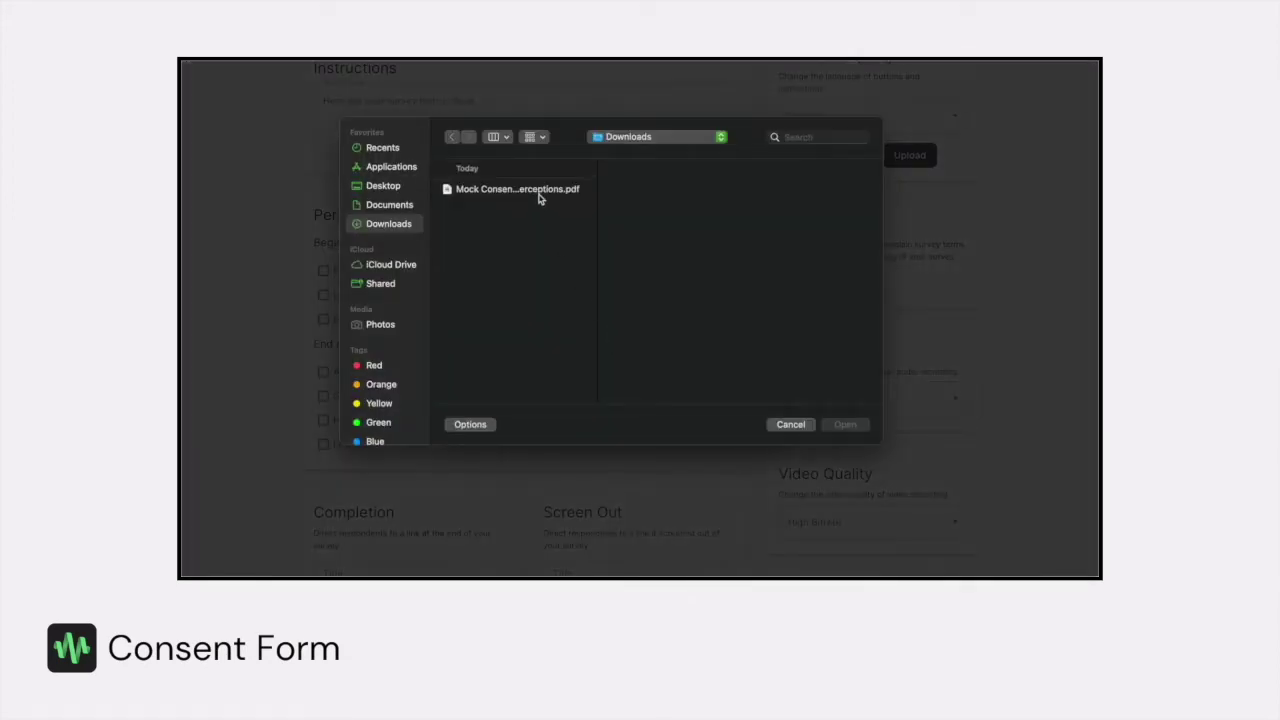
{"action": "left_click", "coordinate": [538, 198]}
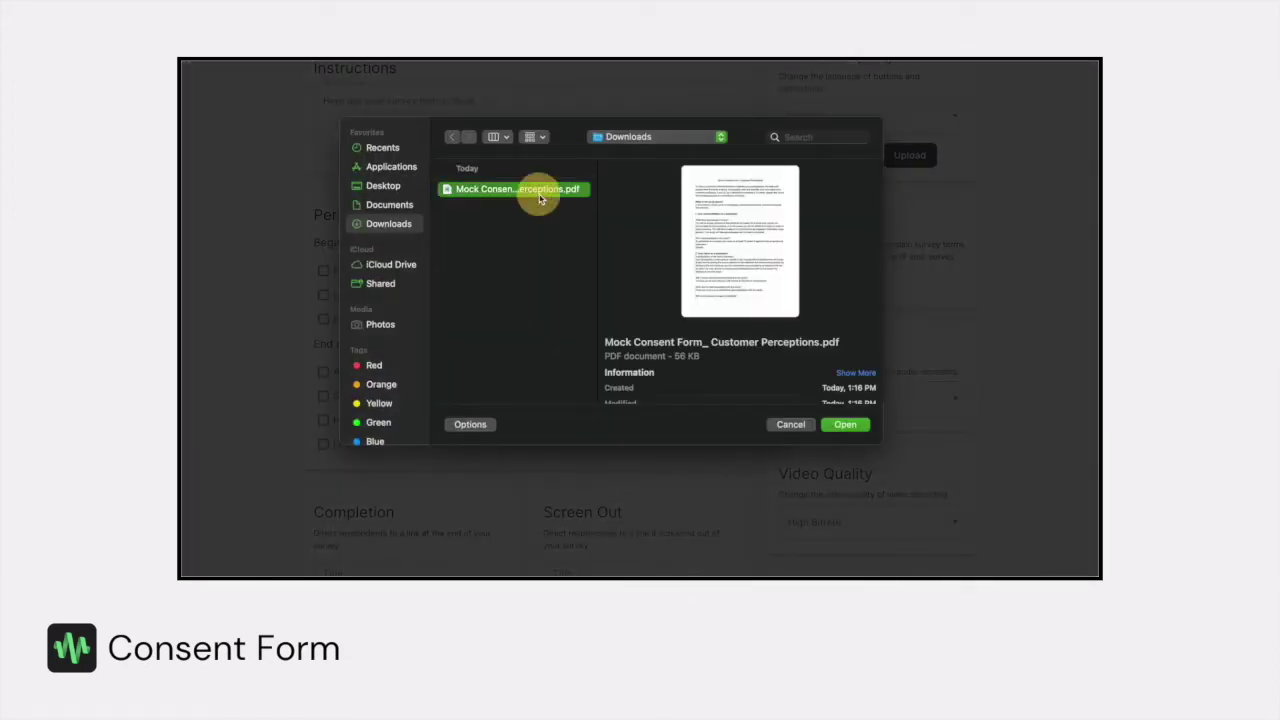
{"action": "left_click", "coordinate": [840, 425]}
{"action": "left_click", "coordinate": [644, 419]}
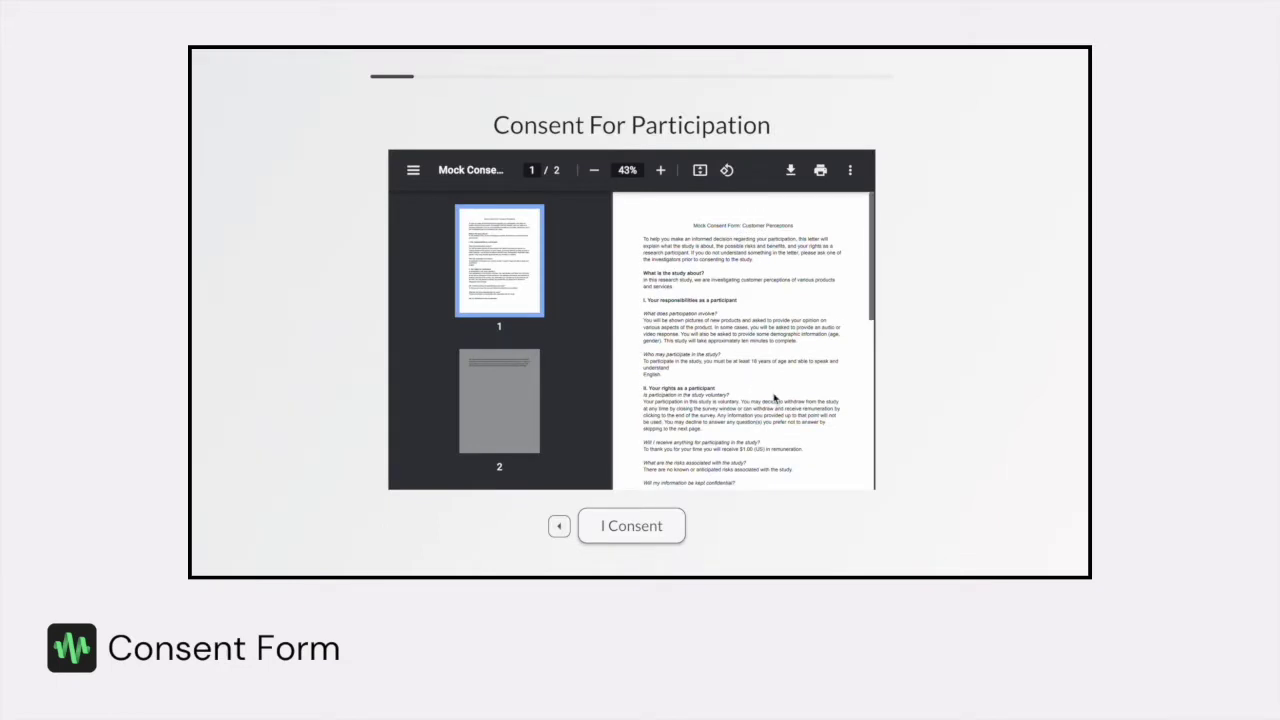
{"action": "scroll", "coordinate": [774, 398], "scroll_direction": "down", "scroll_amount": 10}
{"action": "scroll", "coordinate": [774, 398], "scroll_direction": "up", "scroll_amount": 10}
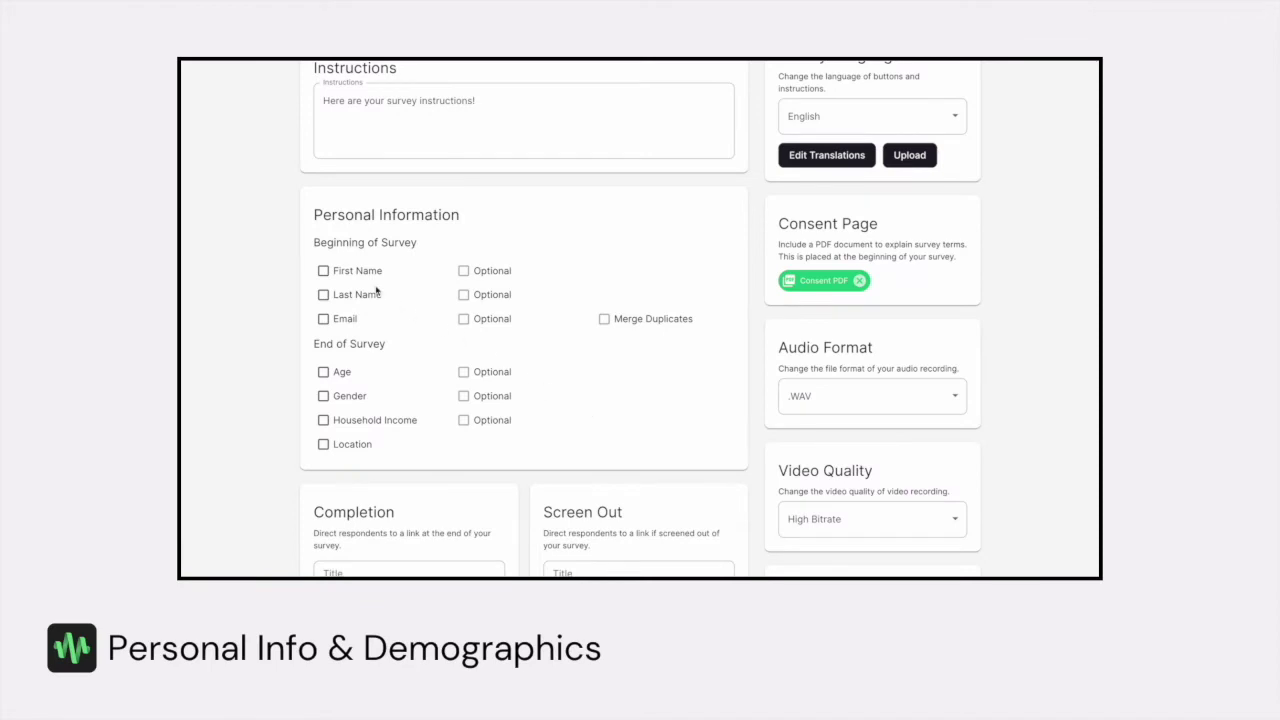
Collect first name, last name and email at the survey's beginning, and age, gender, household income and location at its end
{"action": "left_click", "coordinate": [323, 272]}
{"action": "left_click", "coordinate": [323, 295]}
{"action": "left_click", "coordinate": [323, 320]}
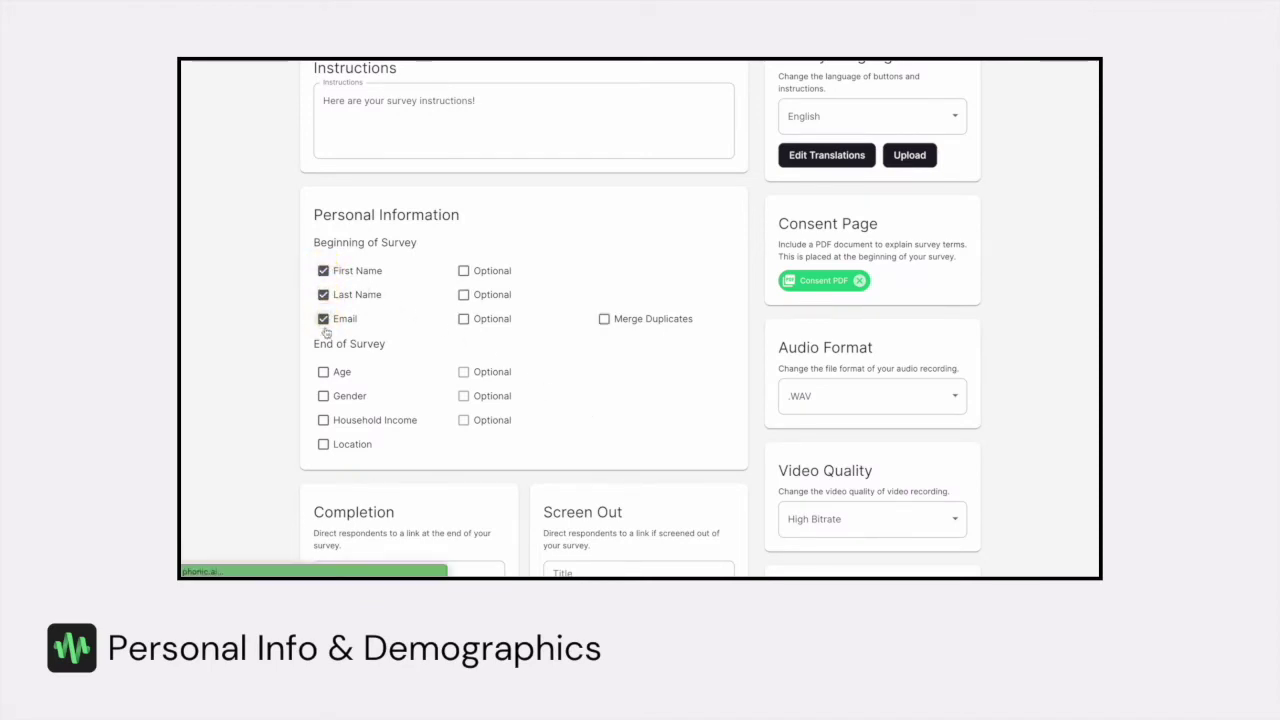
{"action": "left_click", "coordinate": [323, 372]}
{"action": "left_click", "coordinate": [323, 397]}
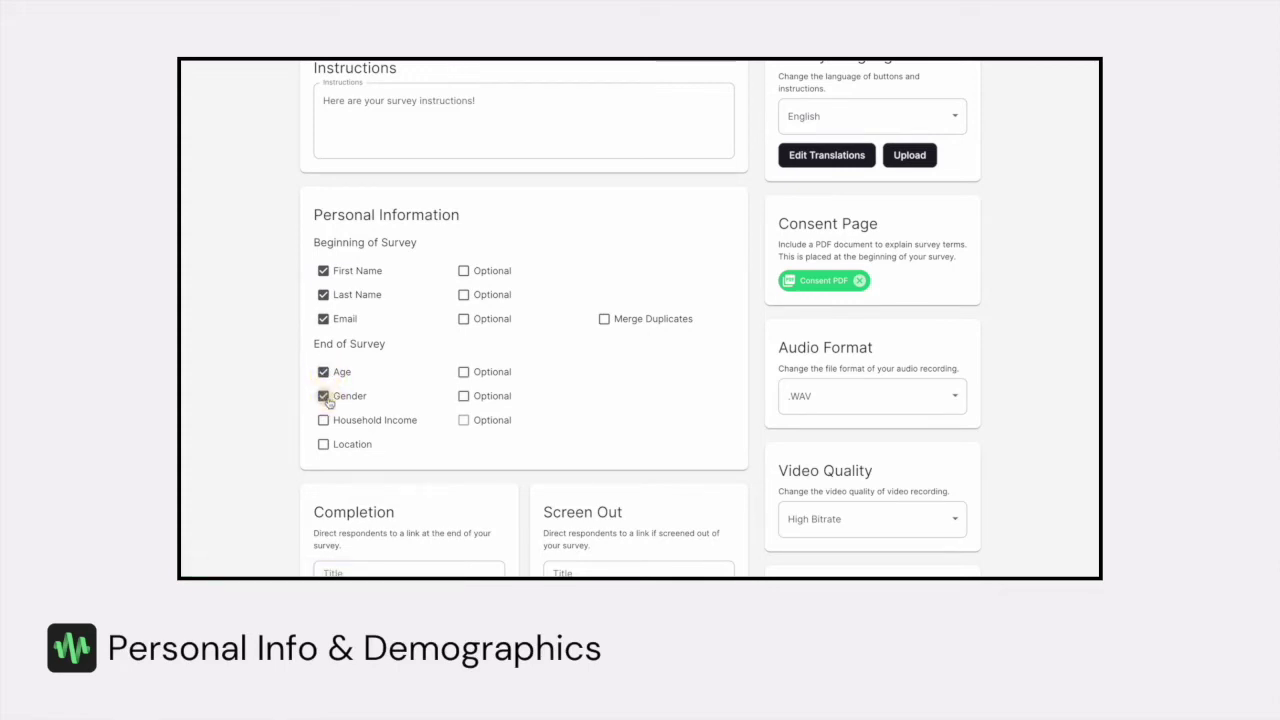
{"action": "left_click", "coordinate": [323, 421]}
{"action": "left_click", "coordinate": [323, 446]}
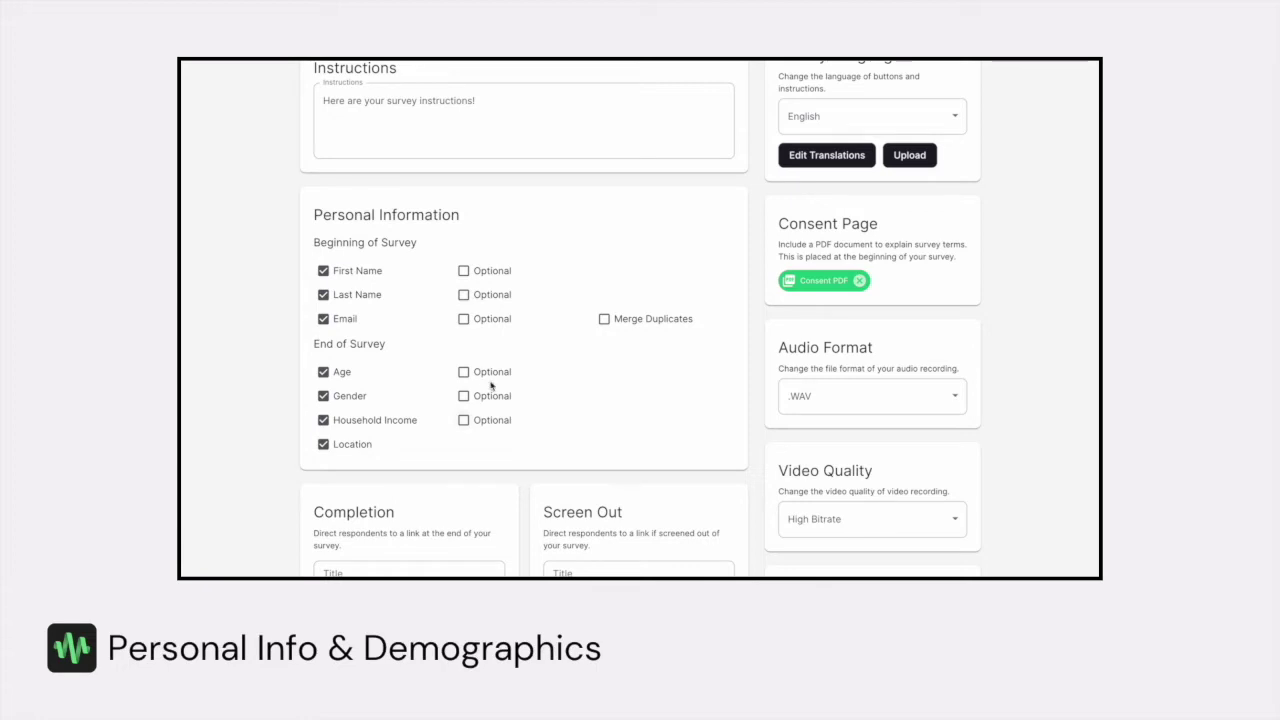
Make the gender and household income questions optional and enable merging of duplicates for email
{"action": "left_click", "coordinate": [464, 397]}
{"action": "left_click", "coordinate": [465, 424]}
{"action": "left_click", "coordinate": [605, 320]}
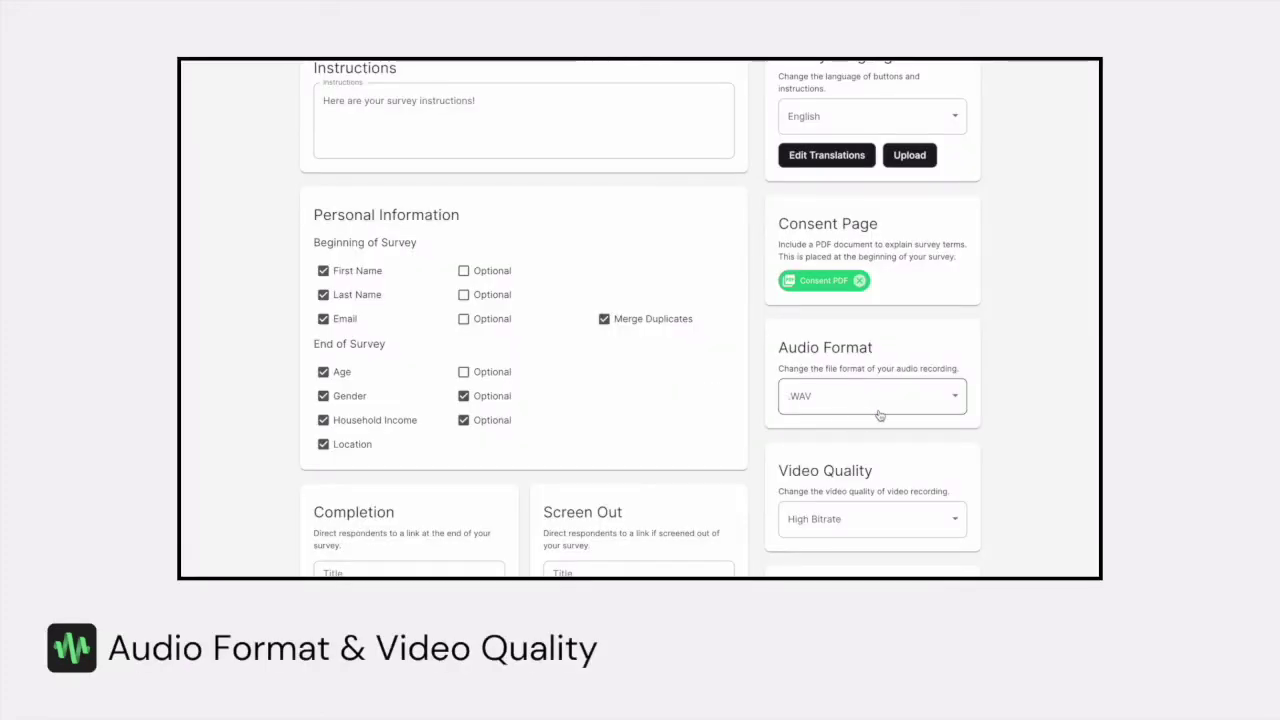
Choose .WAV as the audio recording format and open the video quality options
{"action": "left_click", "coordinate": [879, 412]}
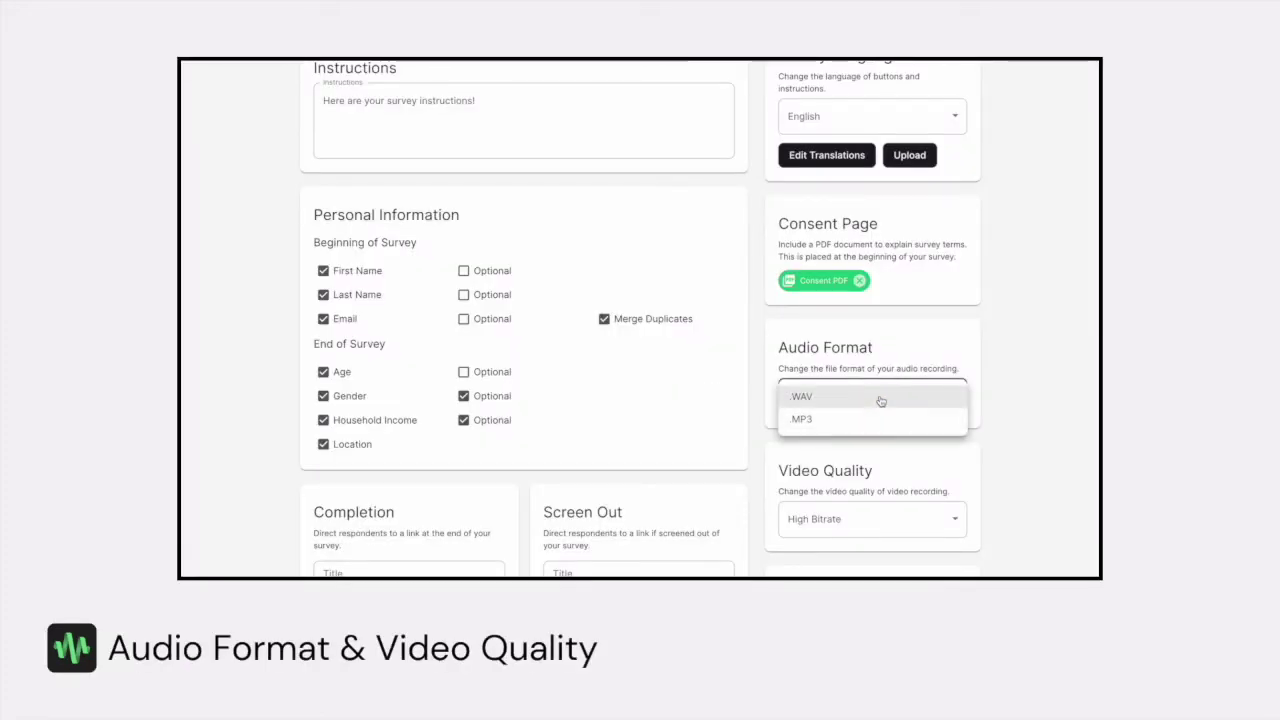
{"action": "left_click", "coordinate": [881, 398]}
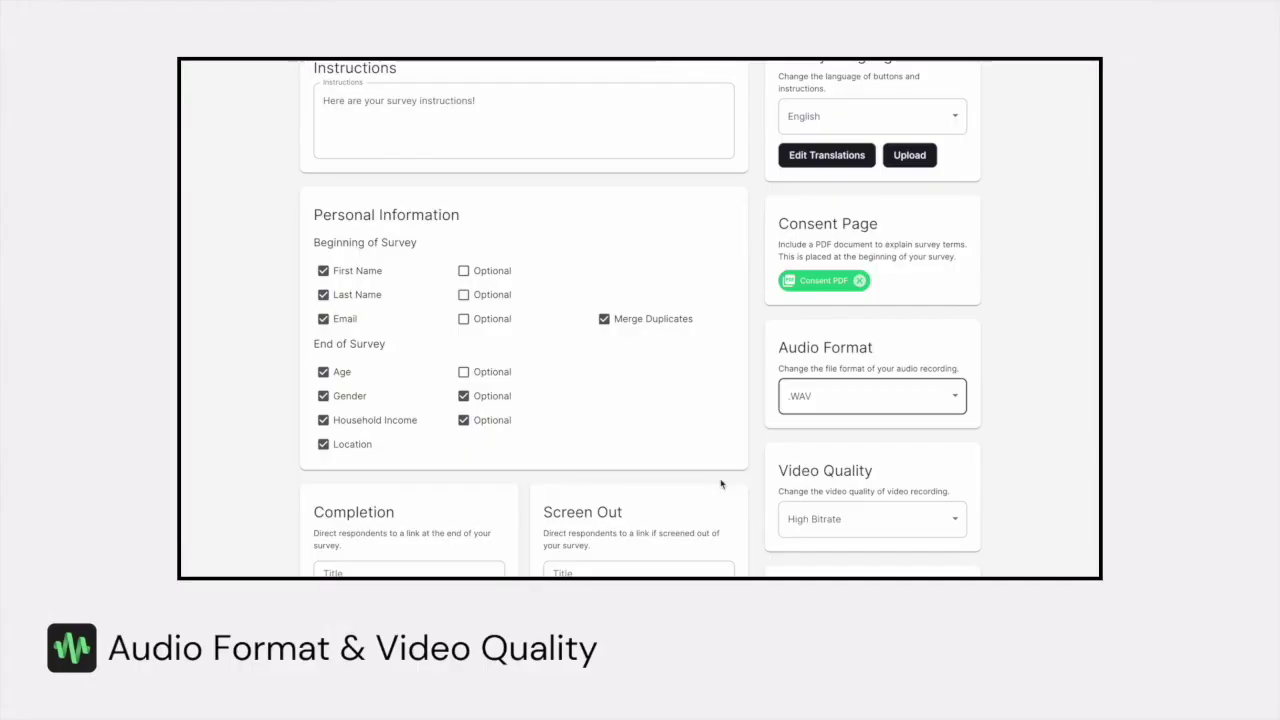
{"action": "scroll", "coordinate": [721, 484], "scroll_direction": "down", "scroll_amount": 2}
{"action": "scroll", "coordinate": [721, 484], "scroll_direction": "down", "scroll_amount": 2}
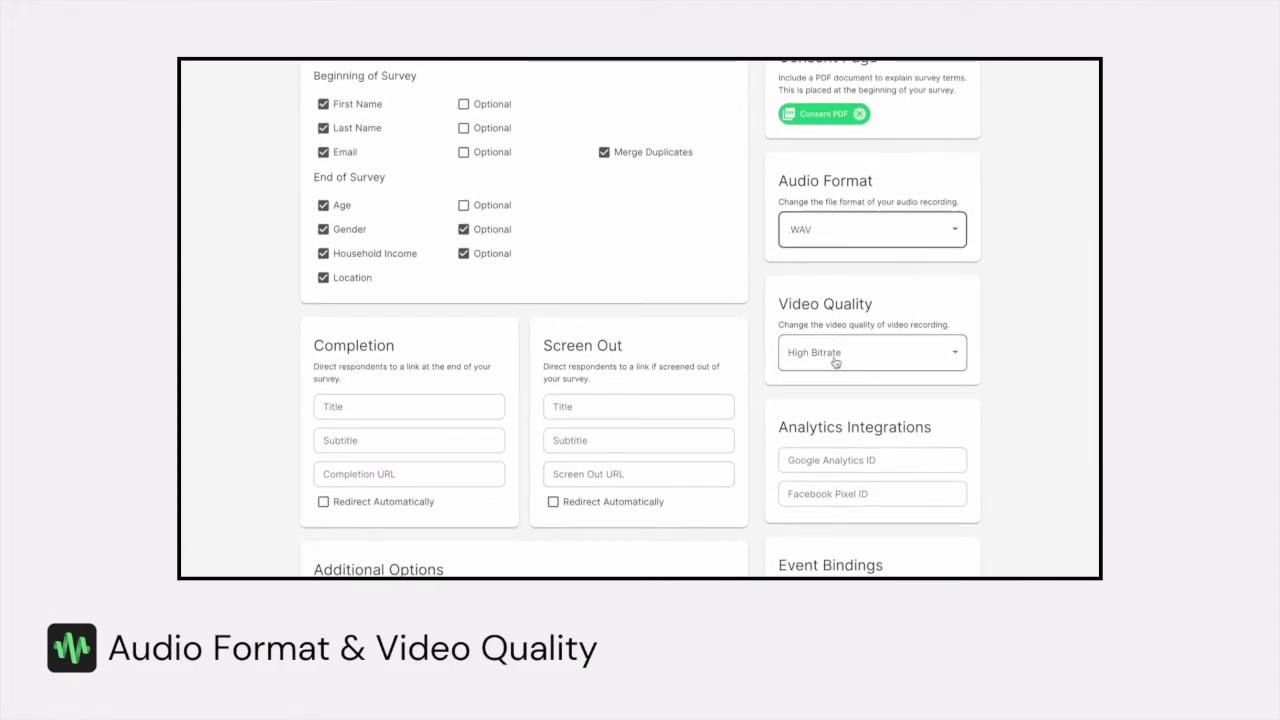
{"action": "left_click", "coordinate": [835, 362]}
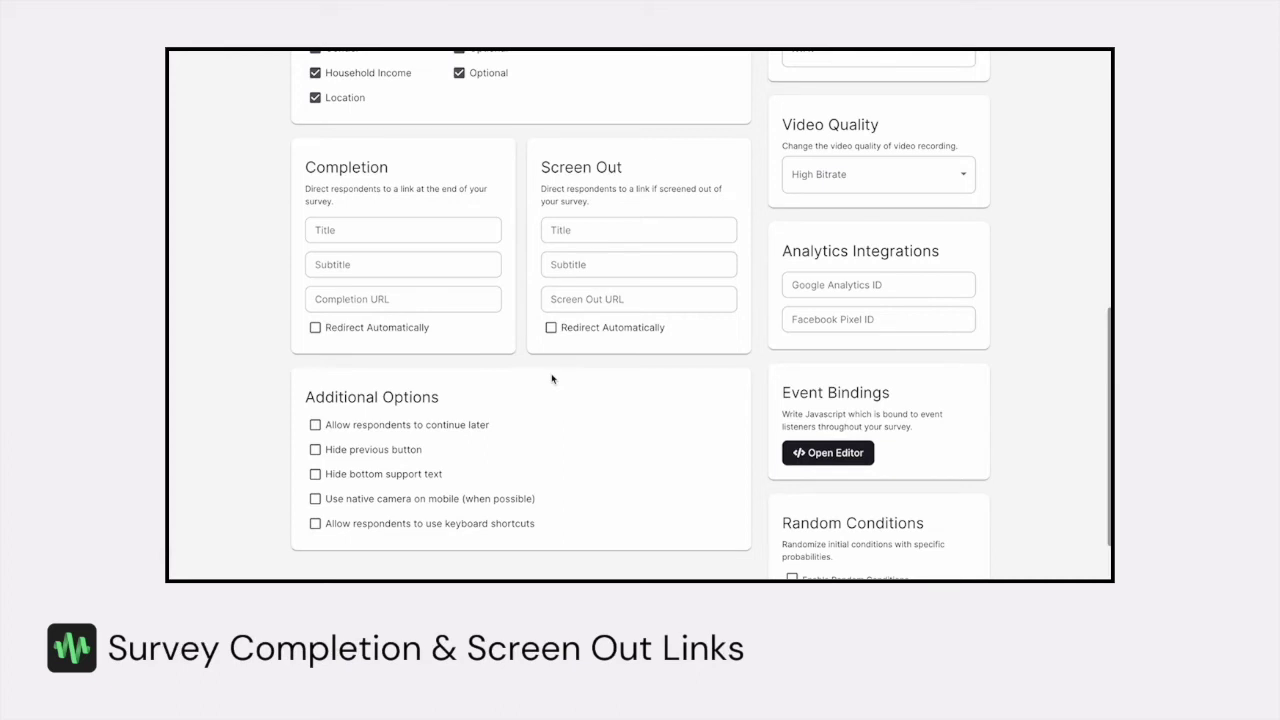
{"action": "left_click", "coordinate": [368, 231]}
{"action": "type", "text": "Thank you!"}
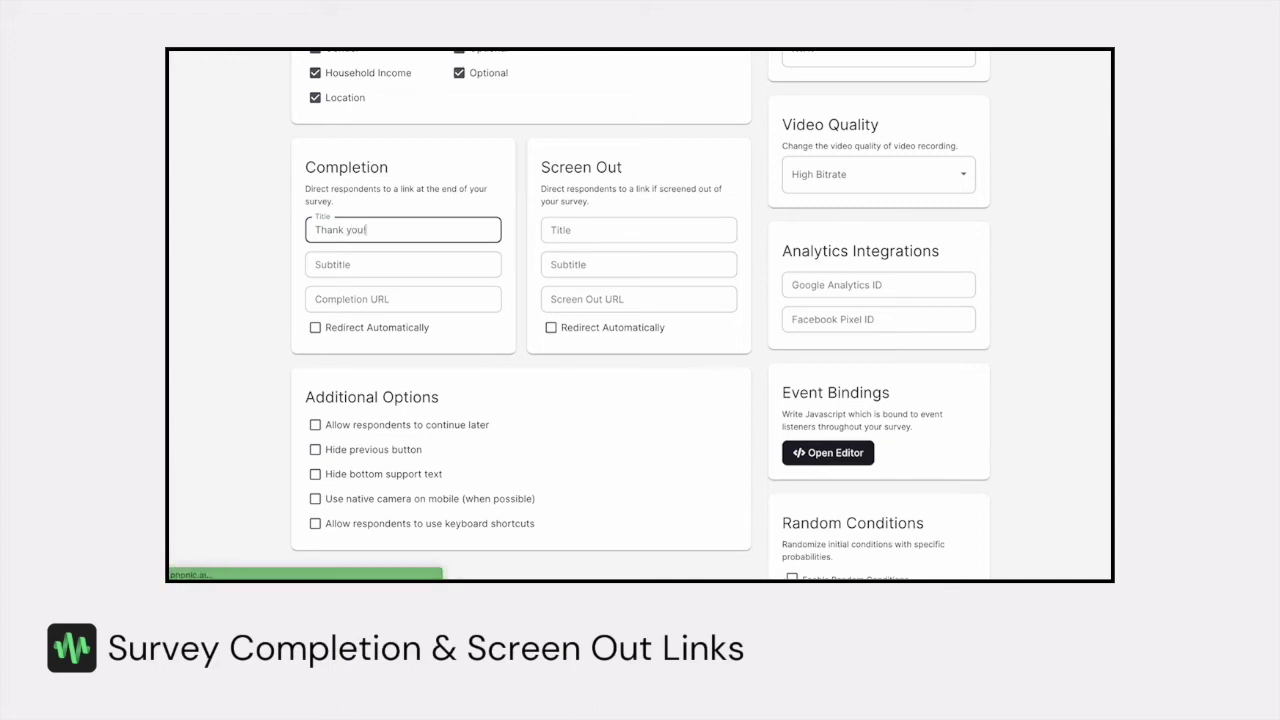
{"action": "left_click", "coordinate": [323, 298]}
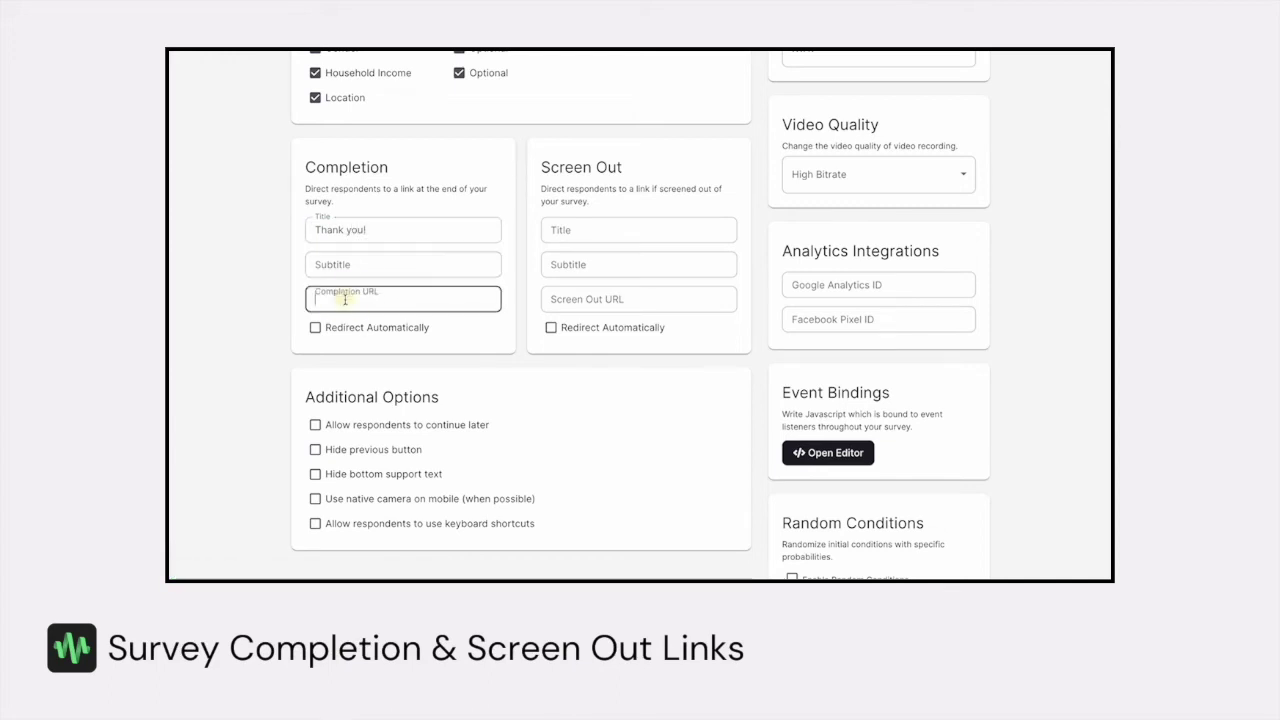
{"action": "type", "text": "https://www.phonic.ai/blog"}
{"action": "left_click", "coordinate": [315, 327]}
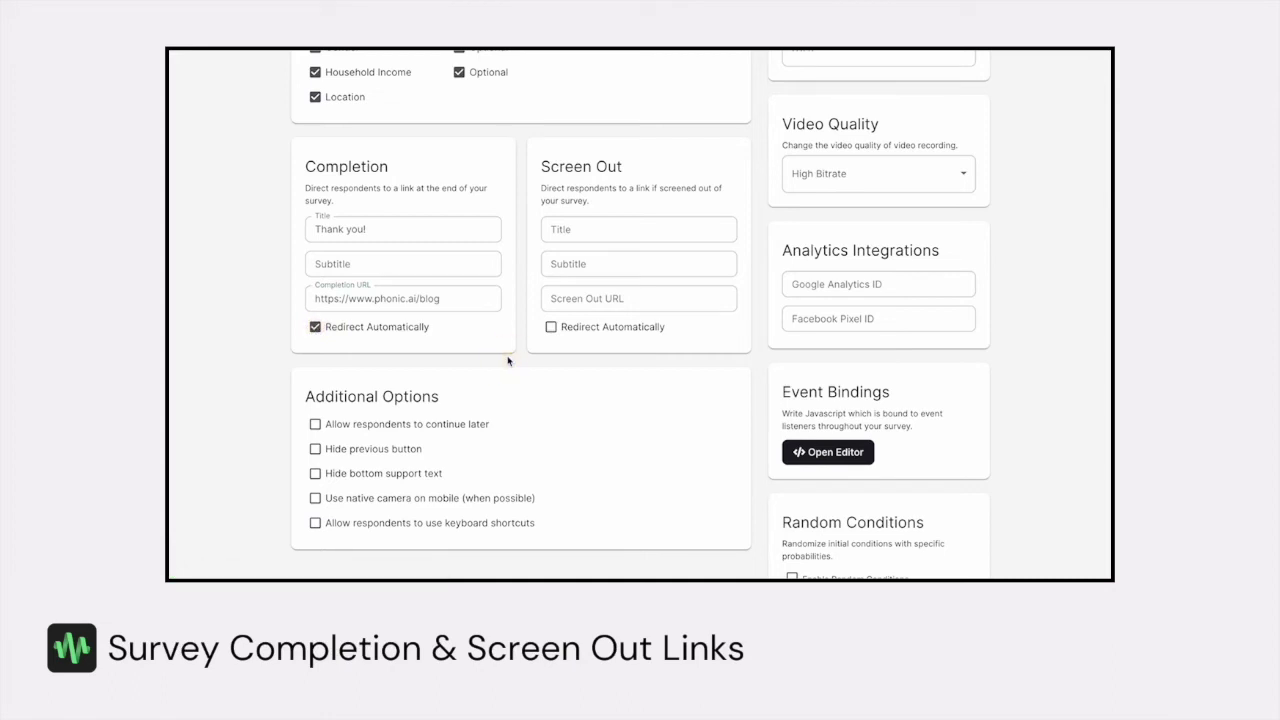
Set the screen-out subtitle to "Unfortunately, you do not qualify for this survey."
{"action": "left_click", "coordinate": [580, 262]}
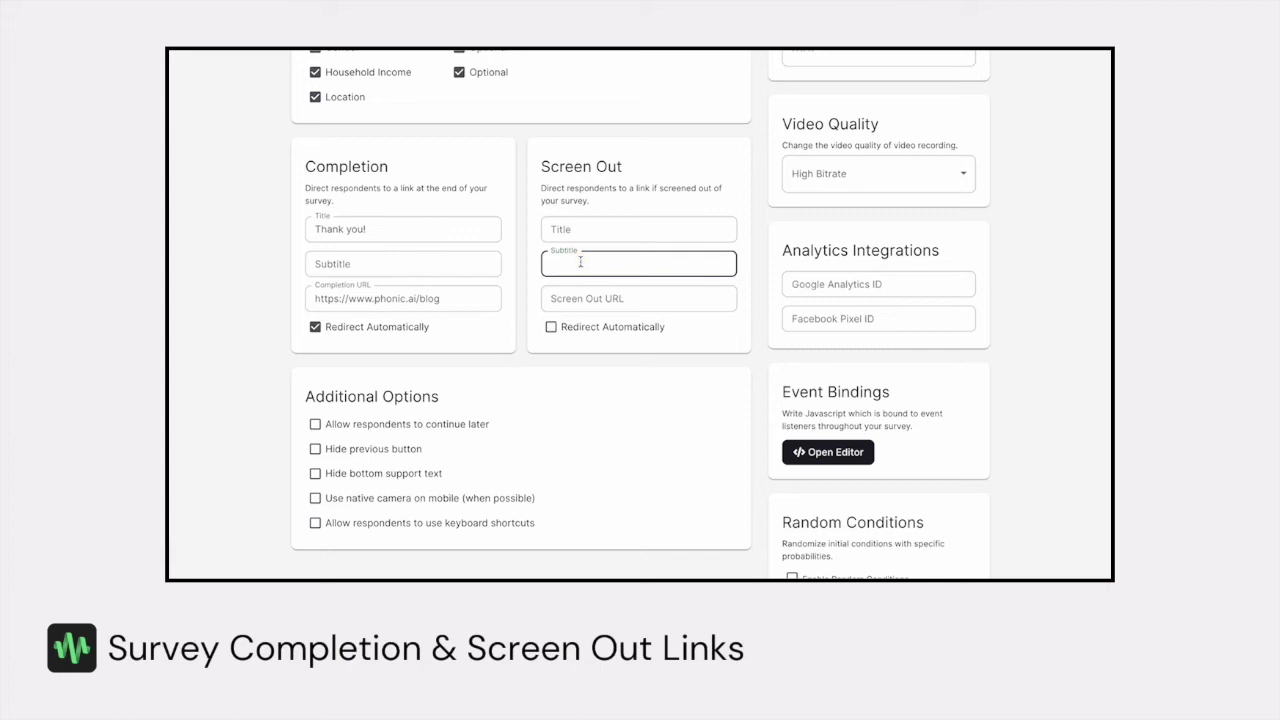
{"action": "type", "text": "Unfortunately, you do not qualify for this survey."}
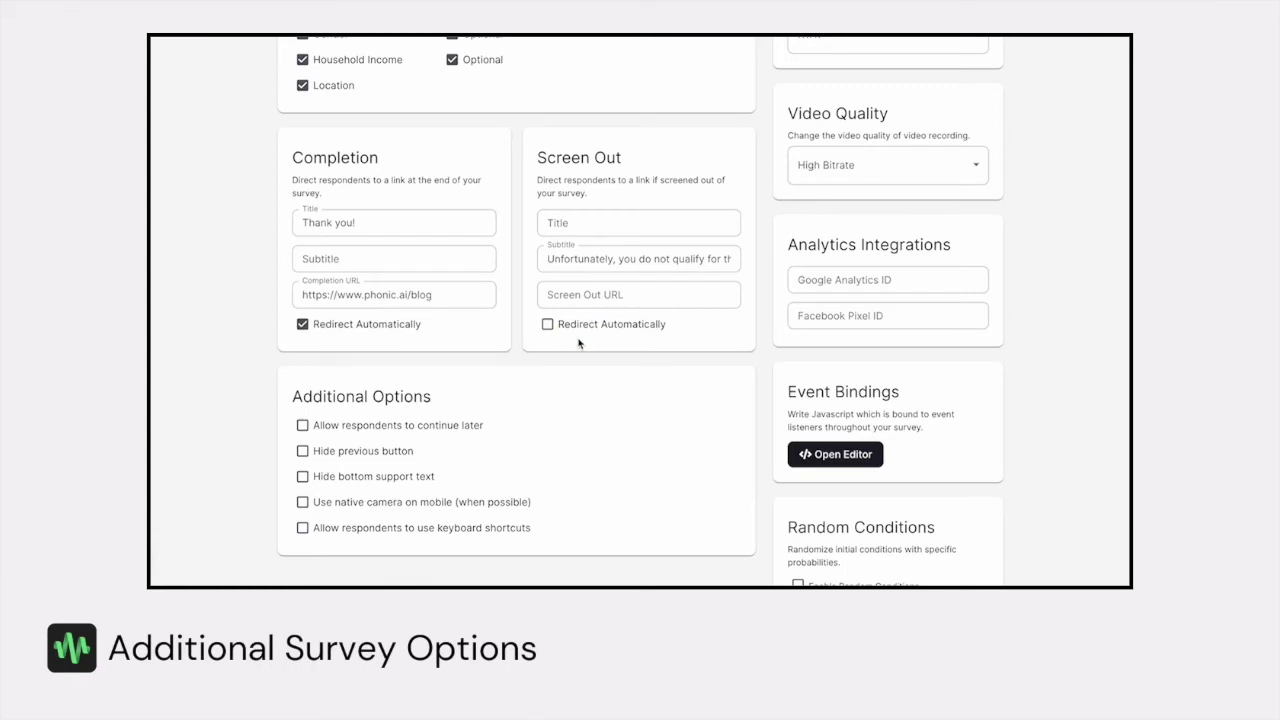
Allow respondents to continue later, hide the previous button, use the native camera on mobile, and allow respondents' keyboard shortcuts
{"action": "scroll", "coordinate": [578, 343], "scroll_direction": "down", "scroll_amount": 2}
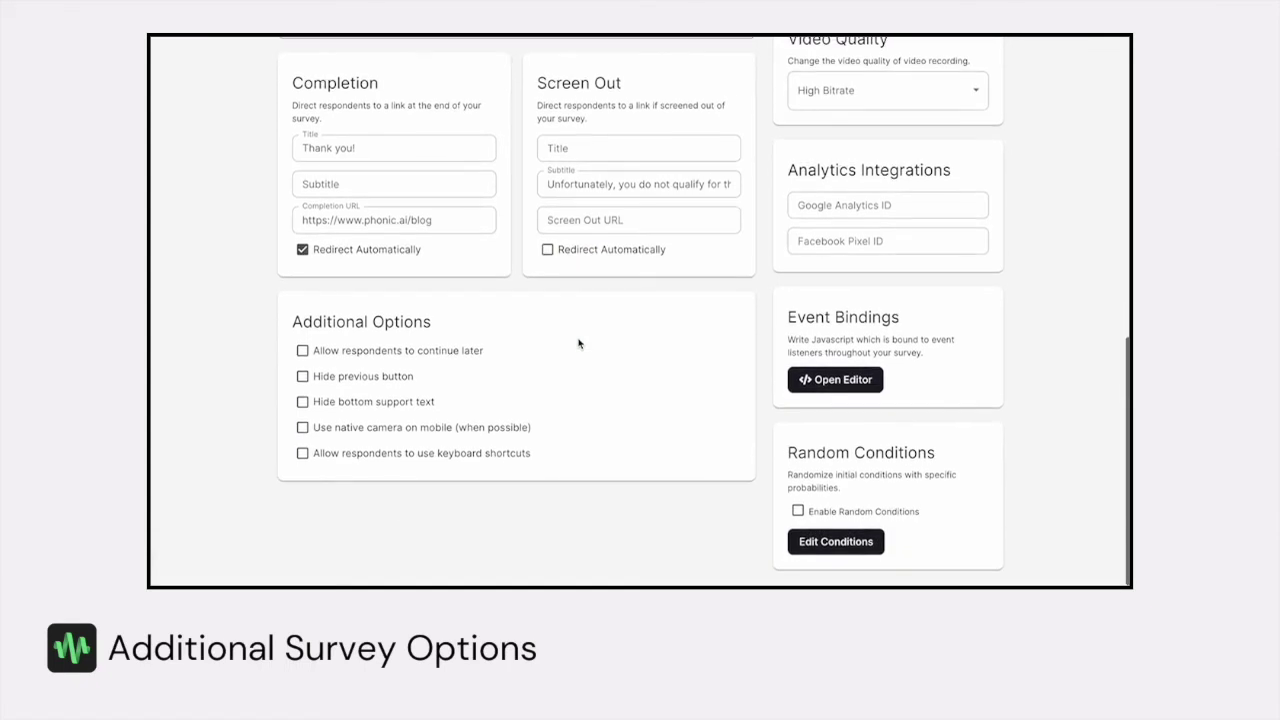
{"action": "left_click", "coordinate": [304, 352]}
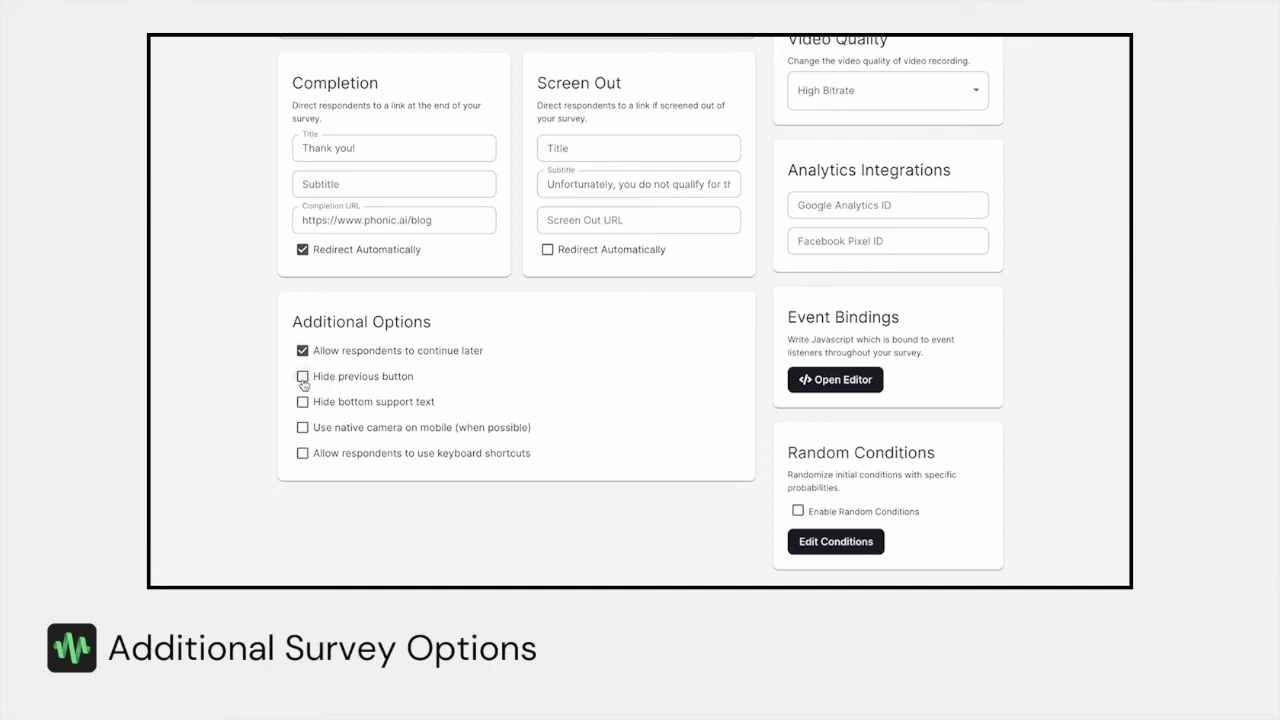
{"action": "left_click", "coordinate": [302, 378]}
{"action": "left_click", "coordinate": [303, 428]}
{"action": "left_click", "coordinate": [303, 456]}
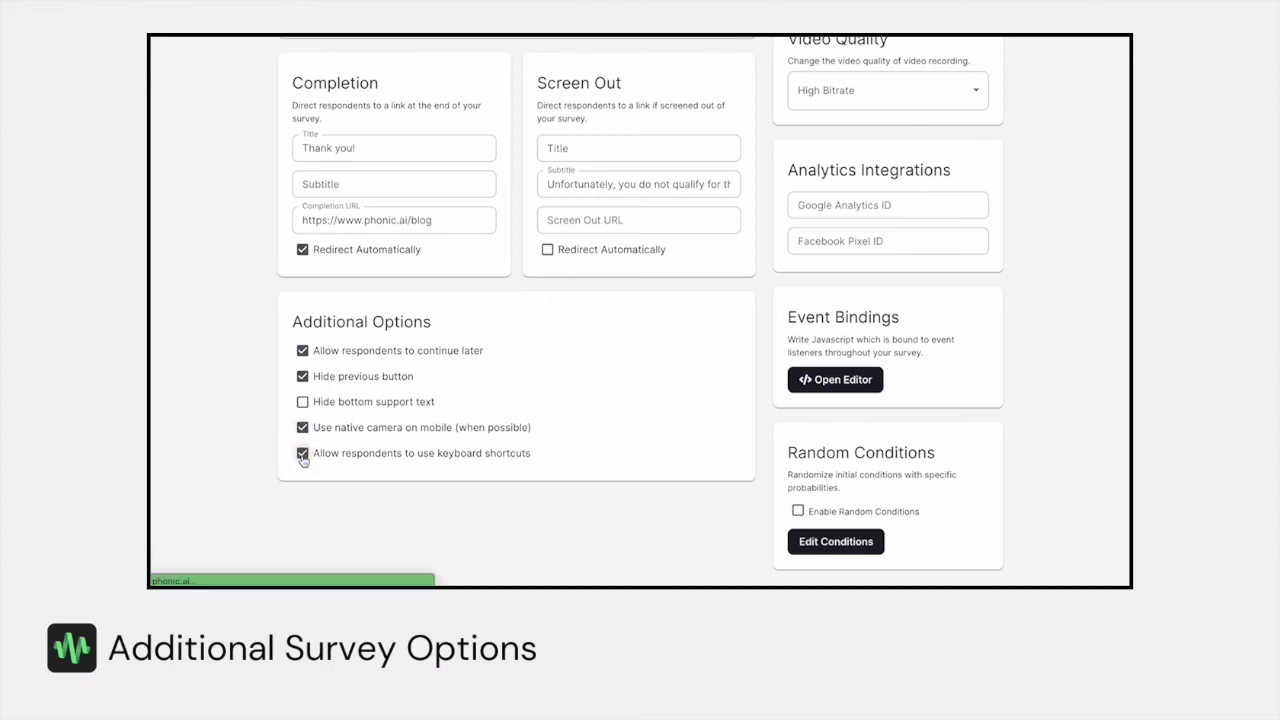